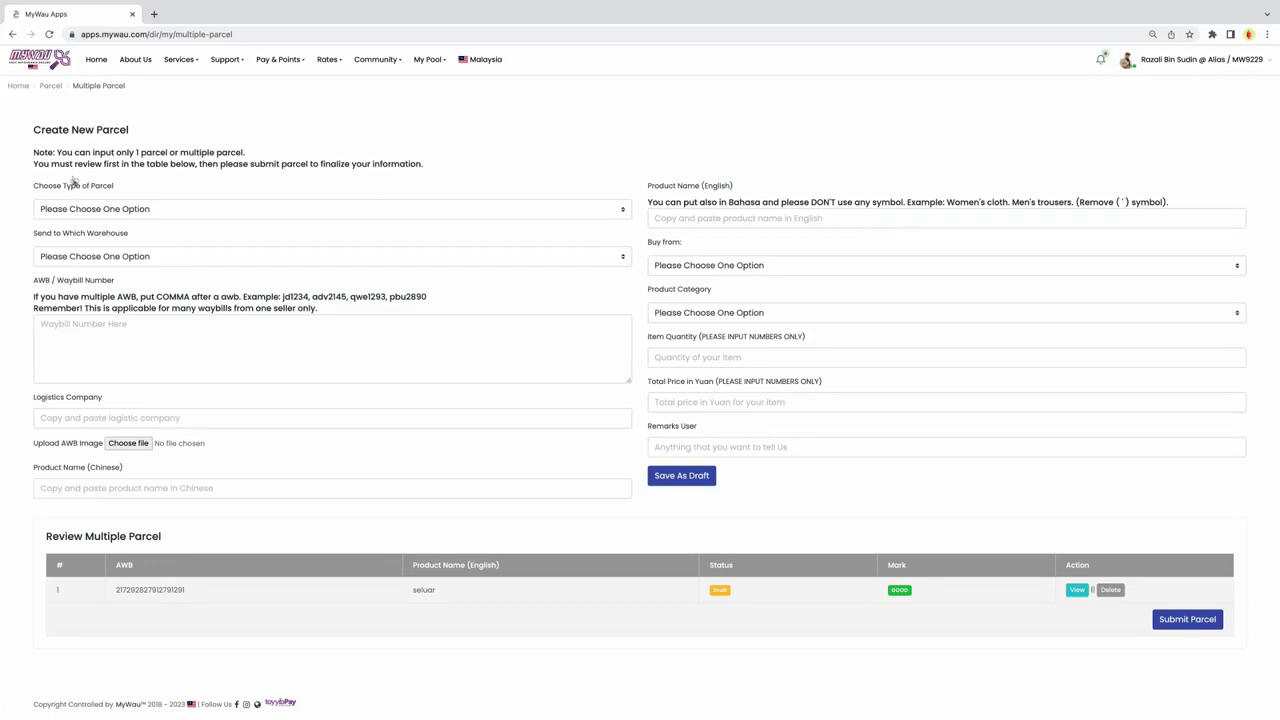
Set the new parcel's type to Normal Goods and its destination to Sea Guangzhou Warehouse.
left_click(175, 214)
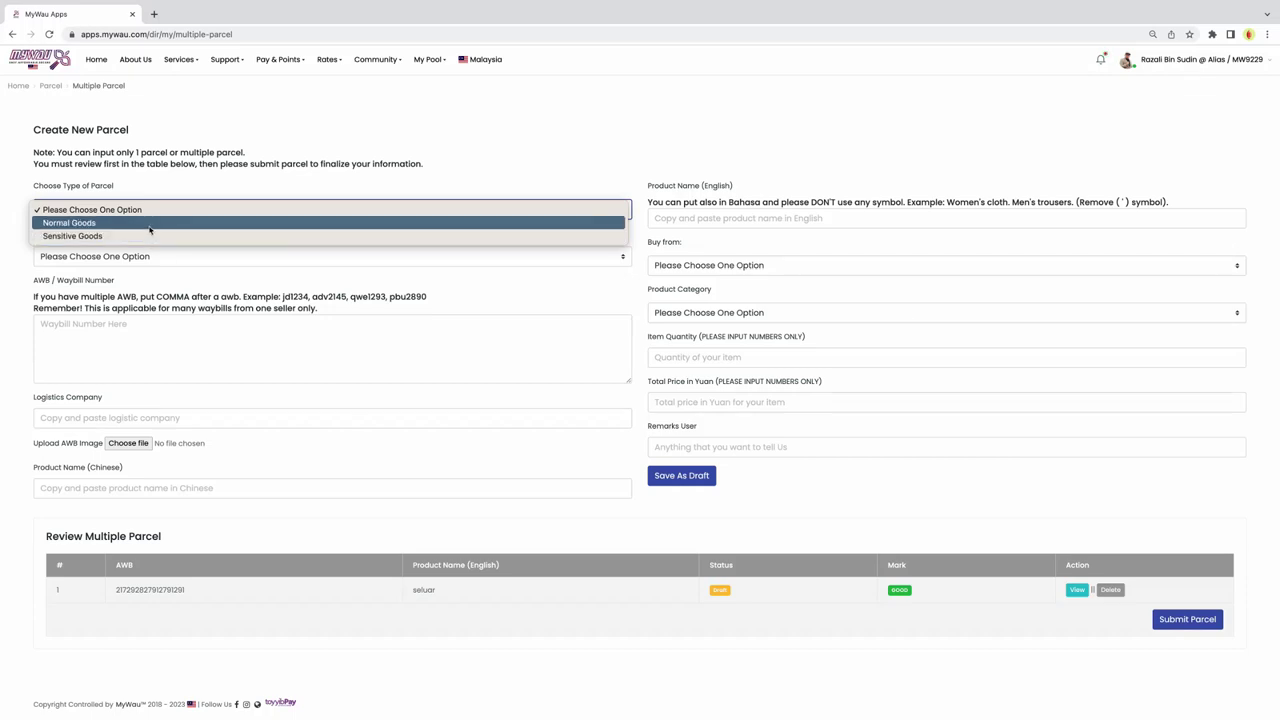
left_click(150, 223)
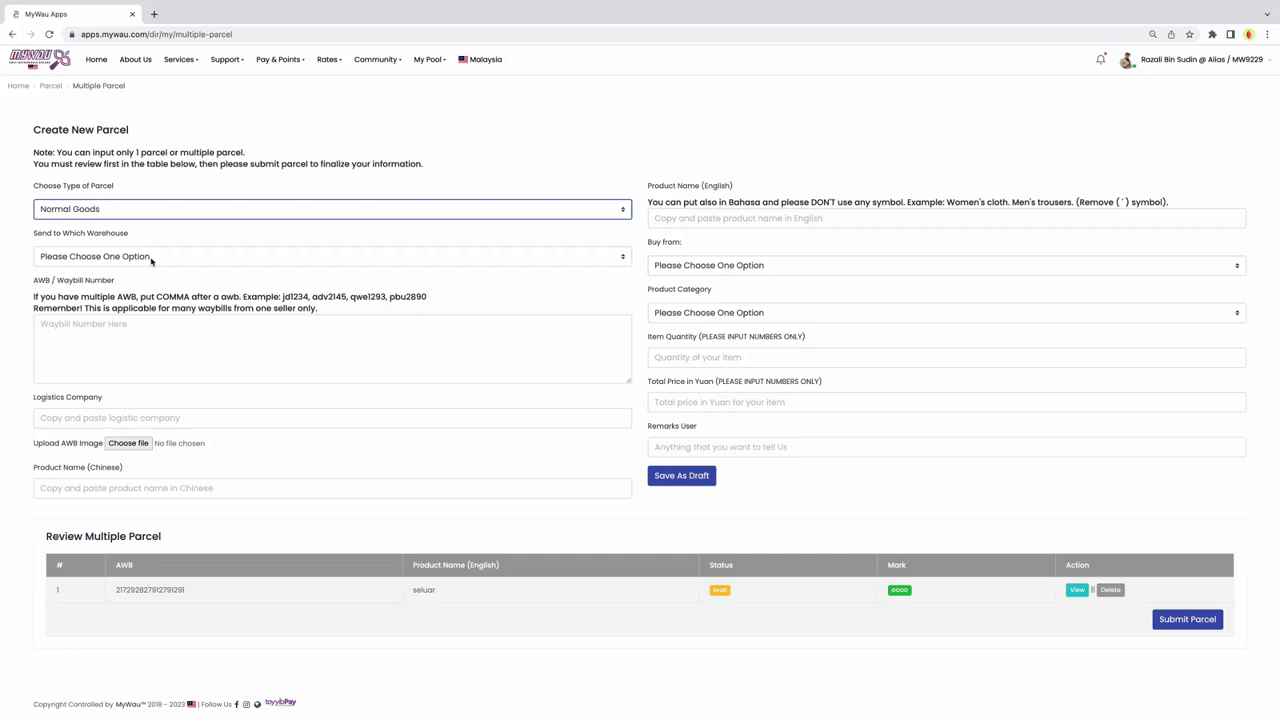
left_click(151, 258)
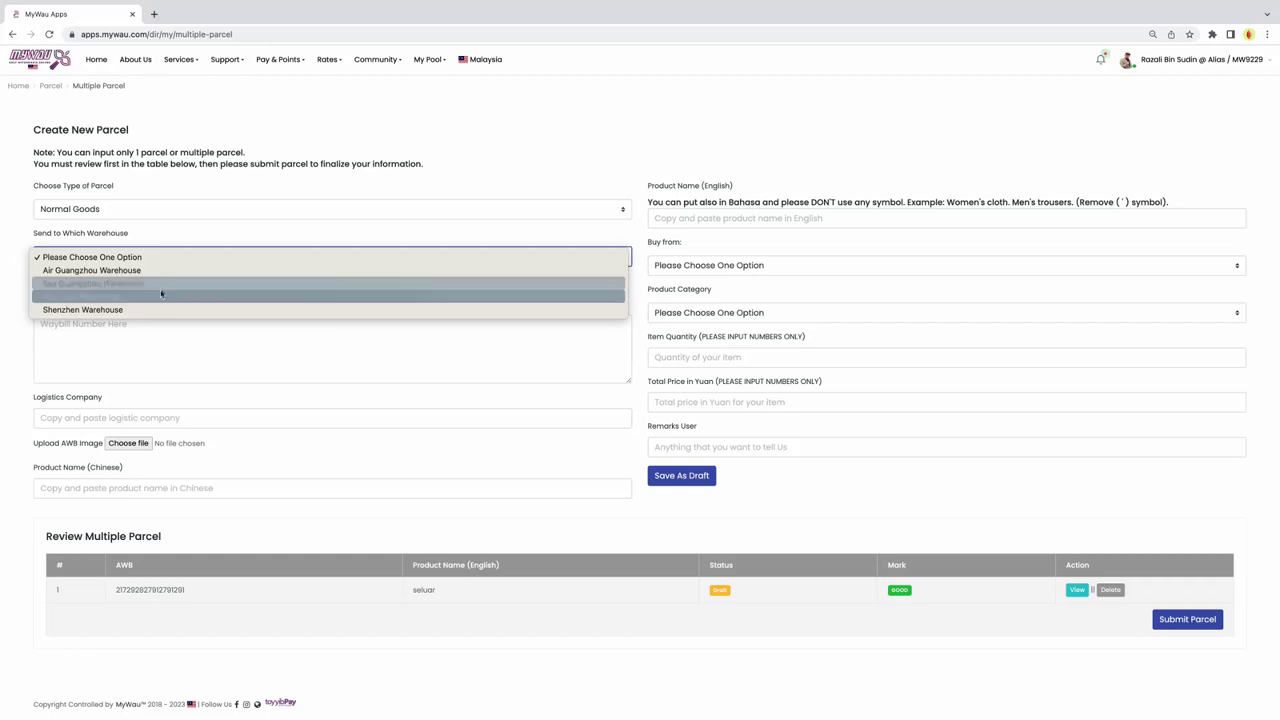
left_click(164, 284)
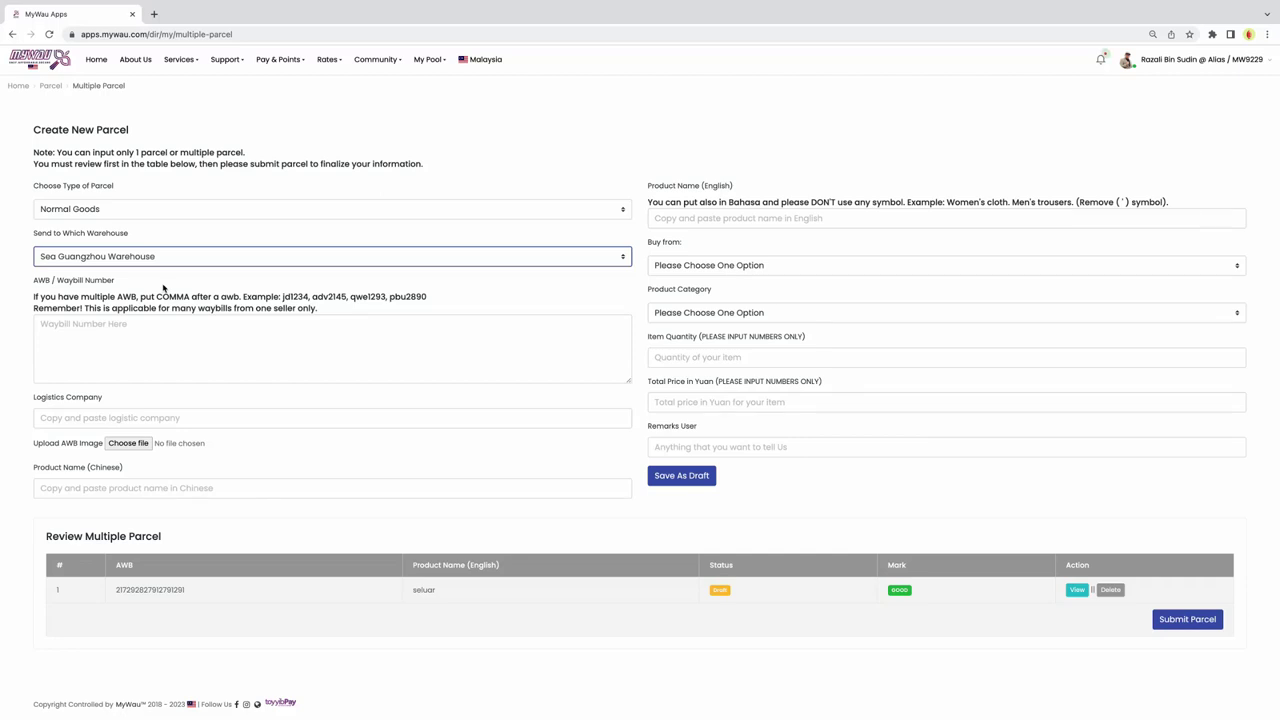
Enter AKJ5678 as the new parcel's AWB / Waybill Number.
left_click(57, 326)
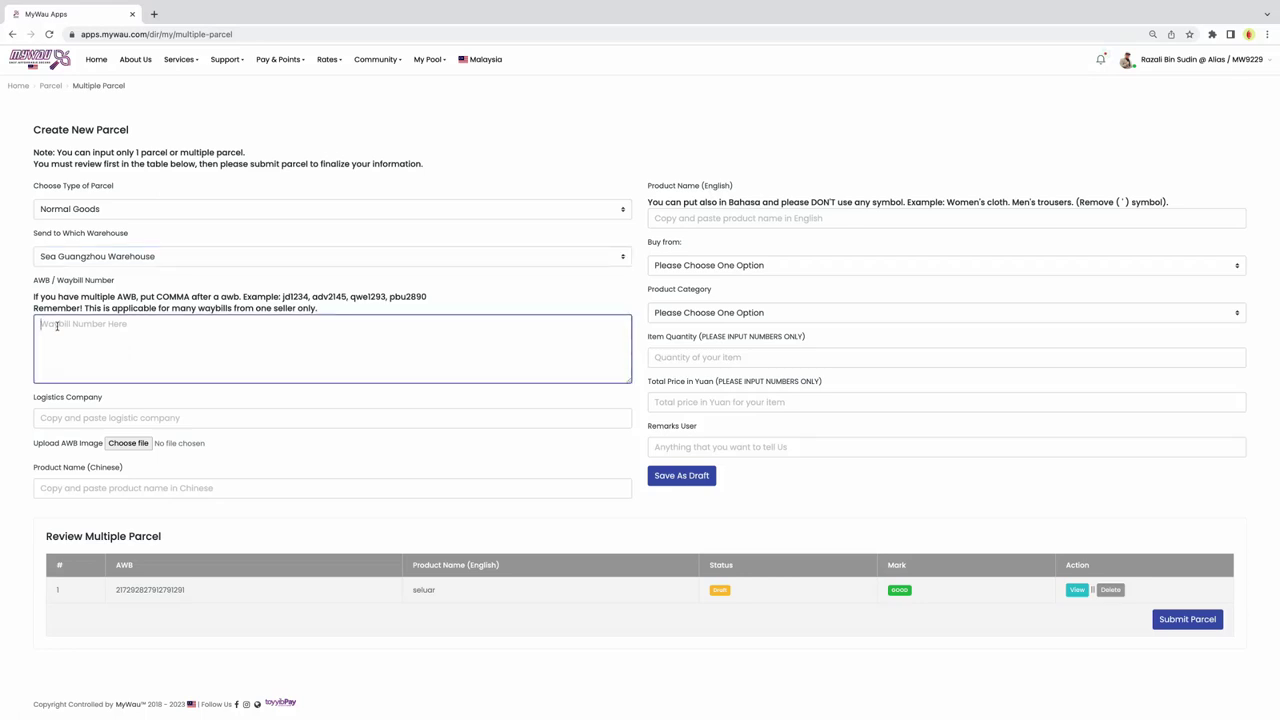
type("AKJ5678")
Try listing further comma-separated waybill numbers after AKJ5678 by copying the first one, and undo the additions.
left_click_drag(82, 326, 39, 325)
right_click(45, 323)
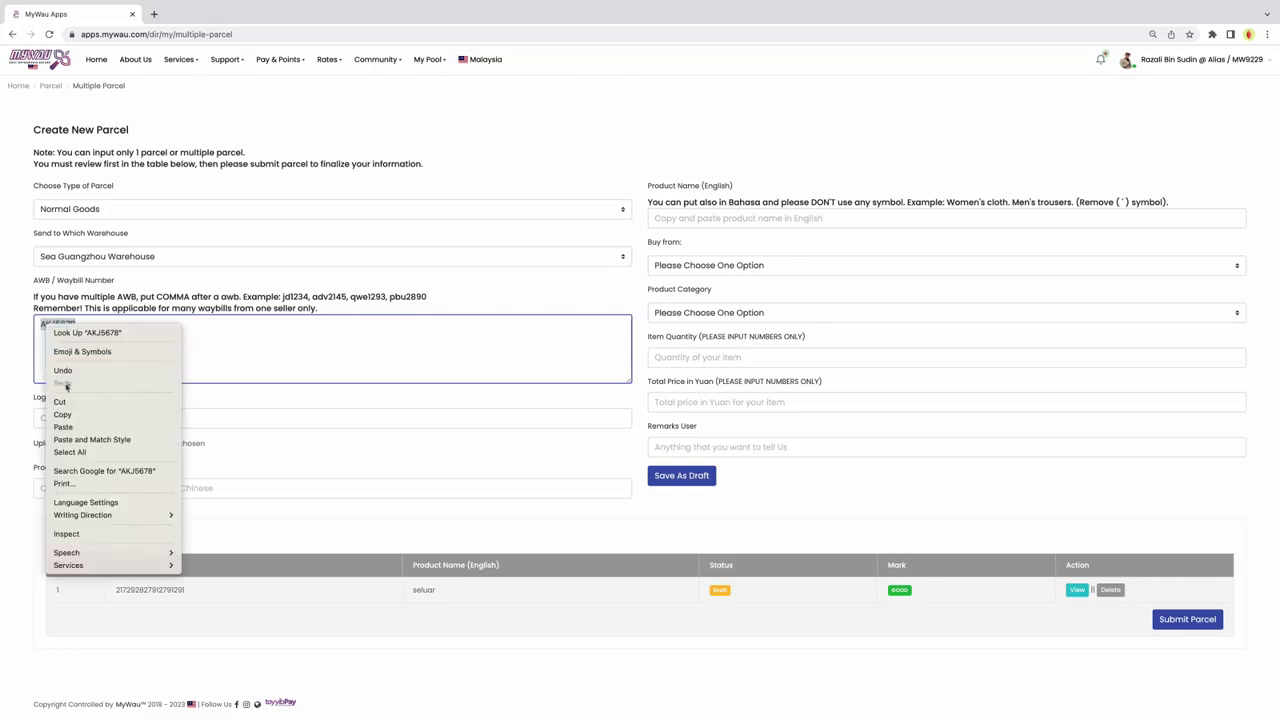
left_click(89, 330)
type(",")
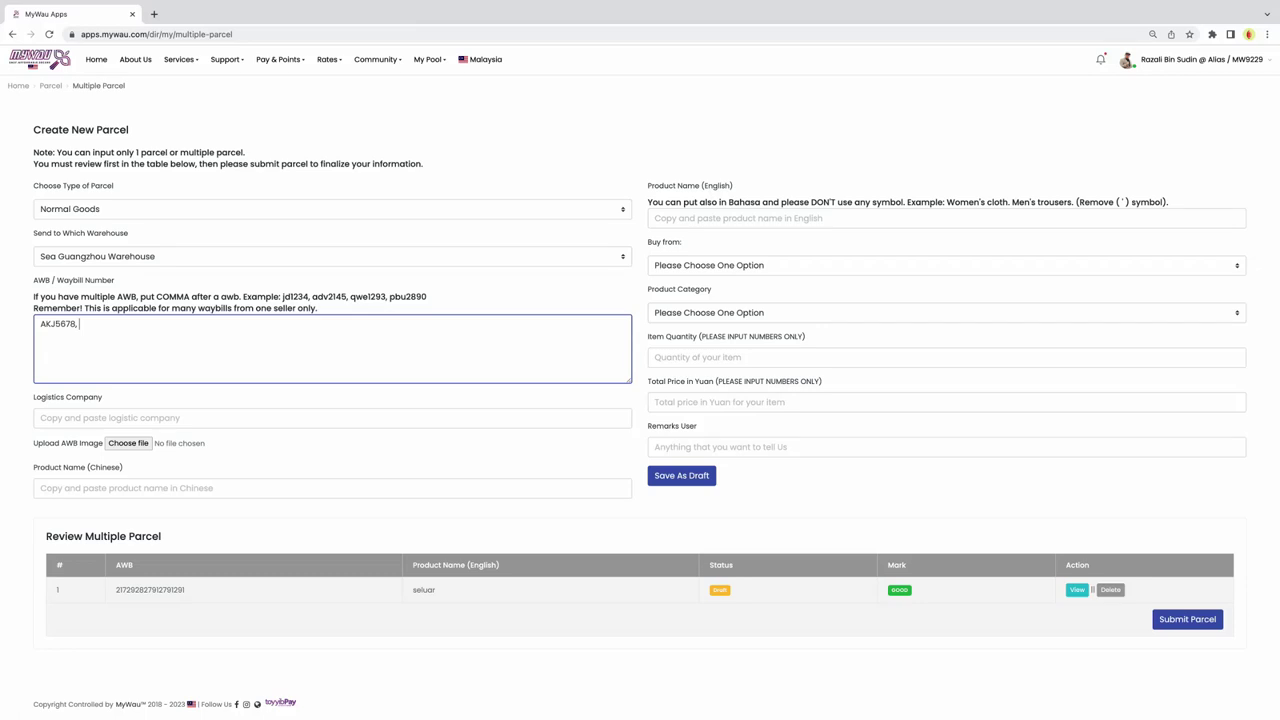
right_click(91, 334)
left_click(100, 408)
key("BackSpace")
type("9,")
right_click(116, 325)
left_click(165, 403)
key("ctrl+z")
Enter "Yunda Express" as the parcel's logistics company.
left_click(69, 418)
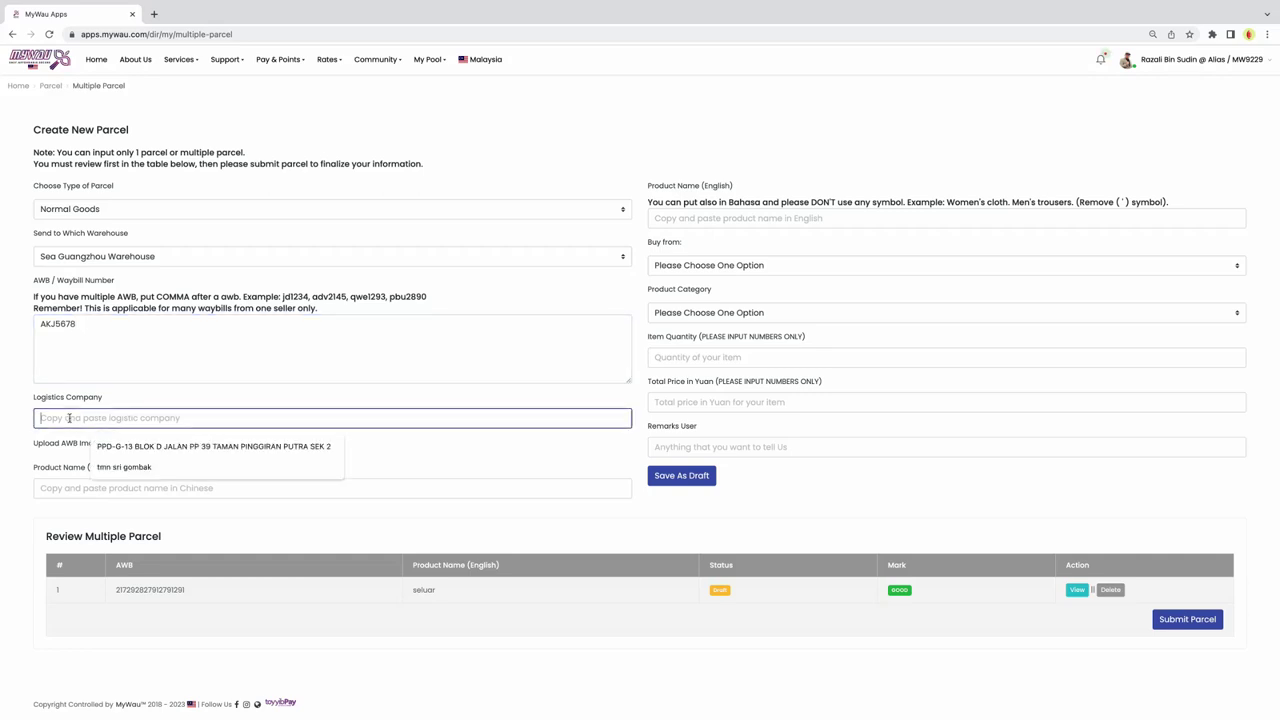
type("Yun")
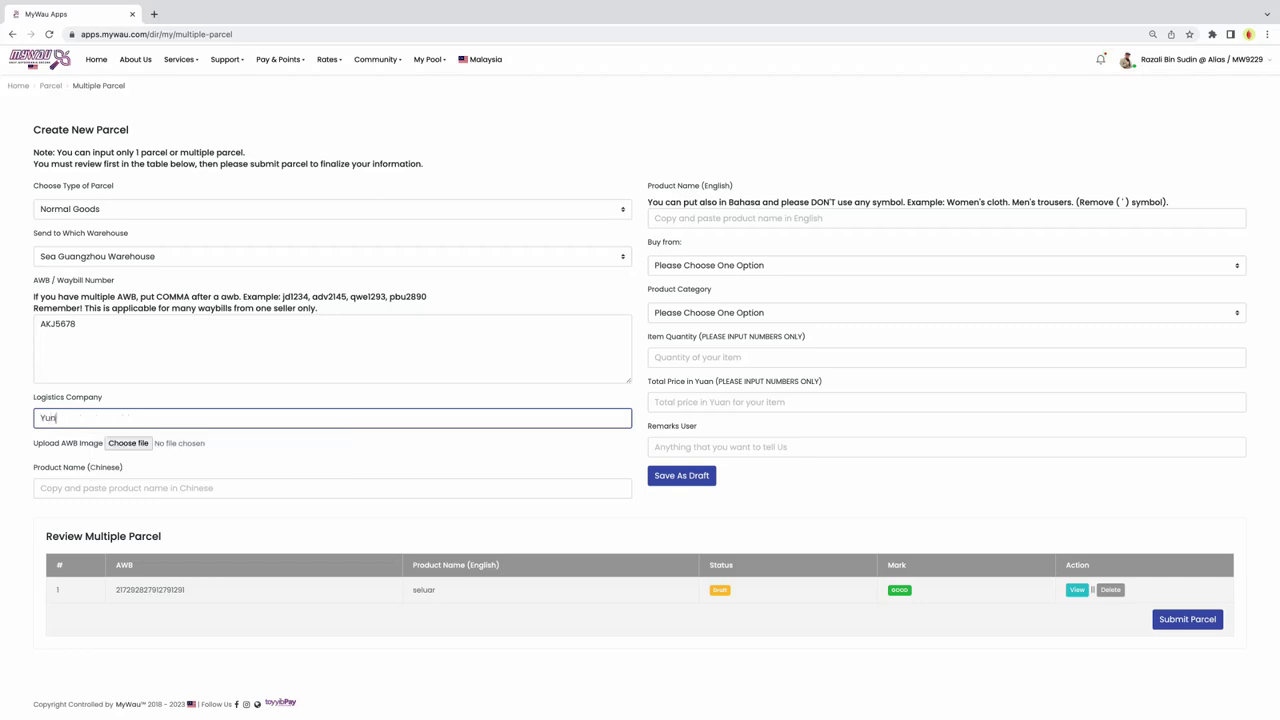
type("da Express")
Search for google translate in a new browser tab and set the translation from English to Chinese (Simplified).
left_click(87, 486)
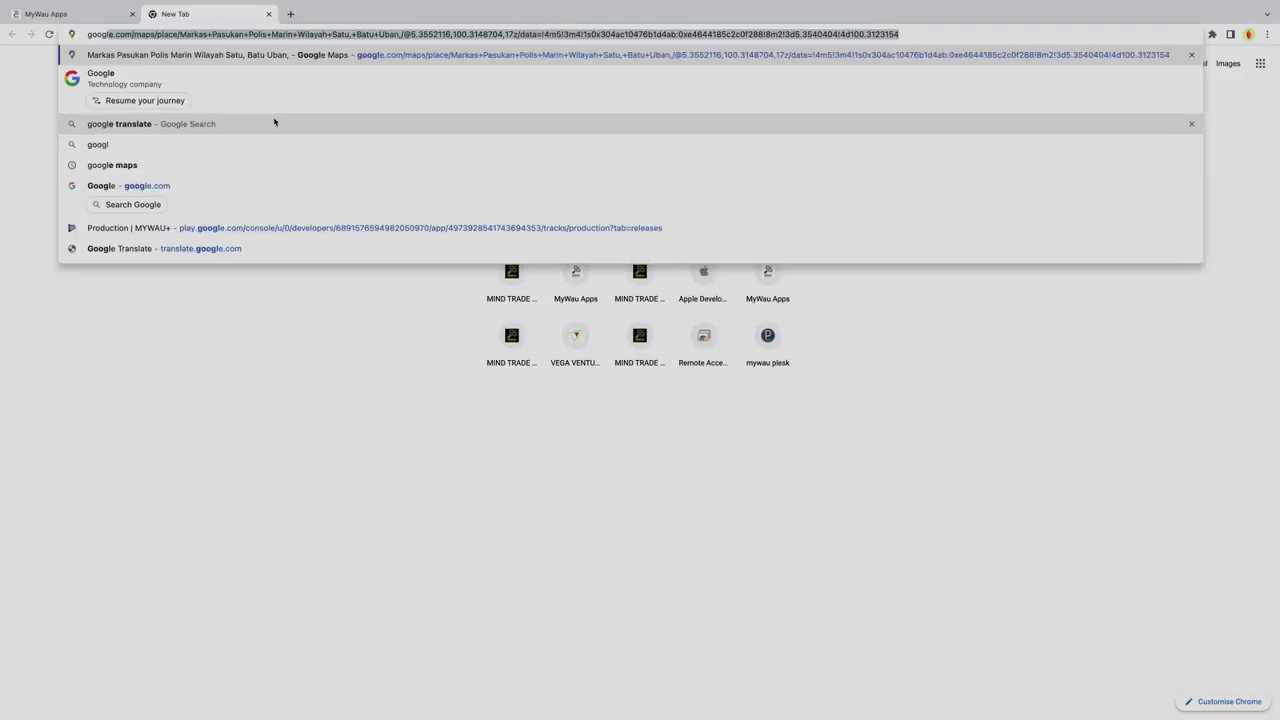
left_click(274, 123)
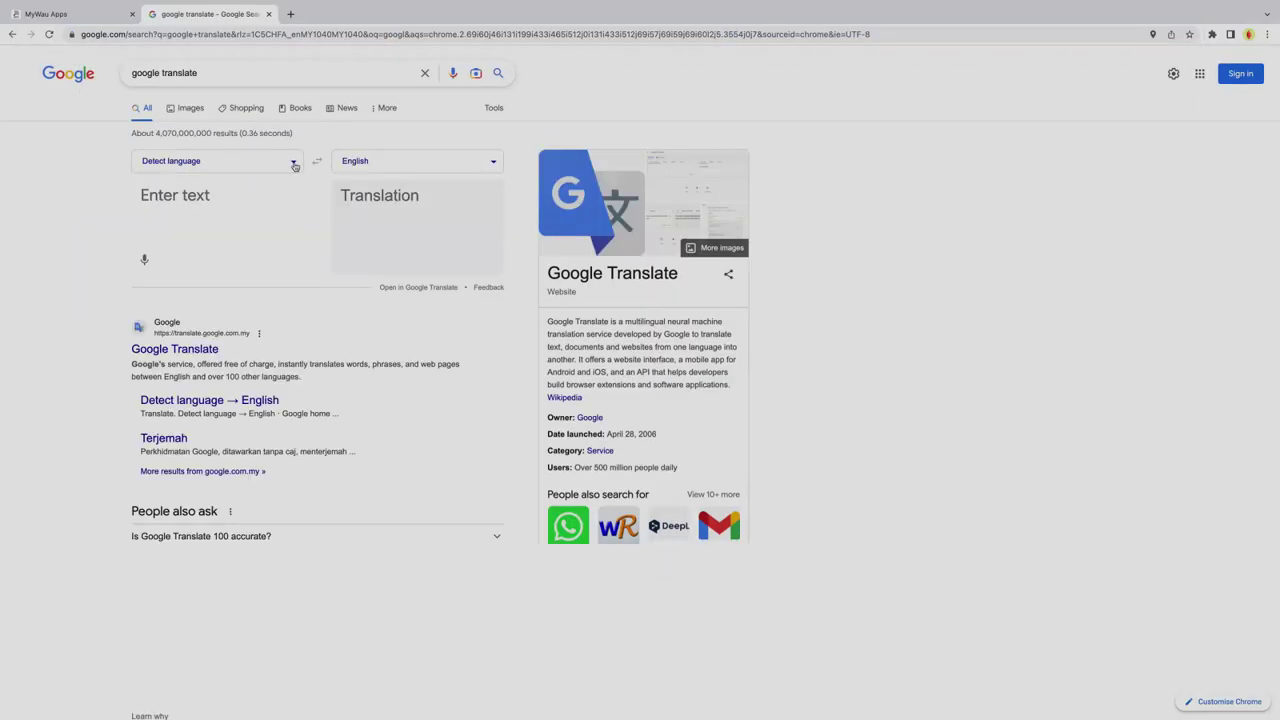
left_click(294, 165)
scroll(273, 292, "down", 3)
left_click(320, 266)
left_click(316, 161)
left_click(277, 158)
scroll(277, 150, "down", 1)
Translate "school bag" and copy the result 书包 into the parcel form as the Chinese product name.
left_click(220, 180)
type("school bag")
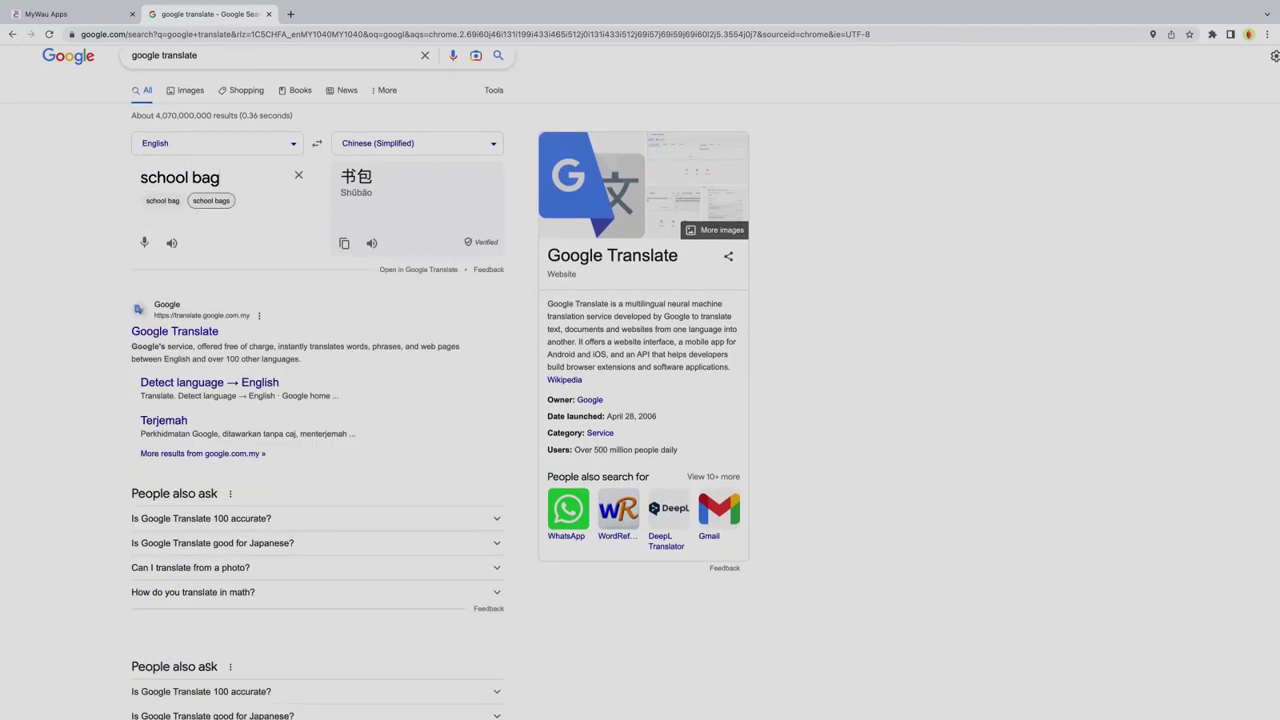
left_click_drag(382, 182, 340, 176)
left_click(105, 16)
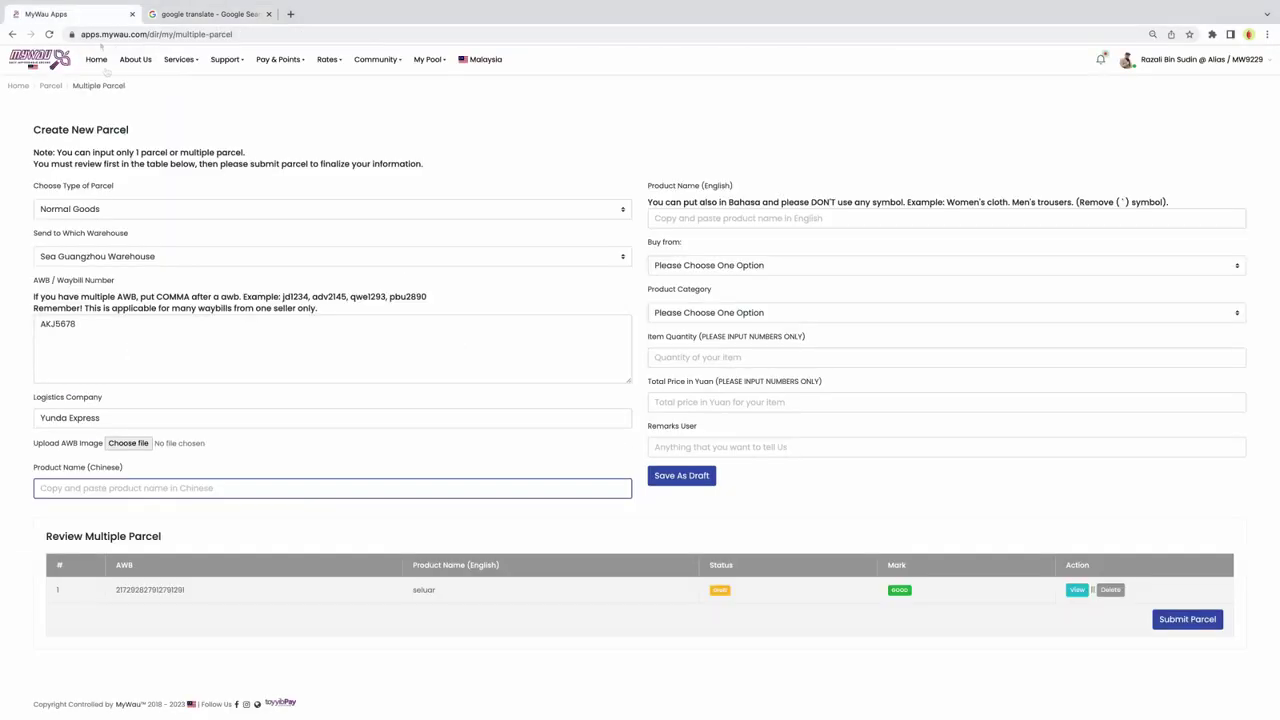
right_click(78, 487)
left_click(99, 577)
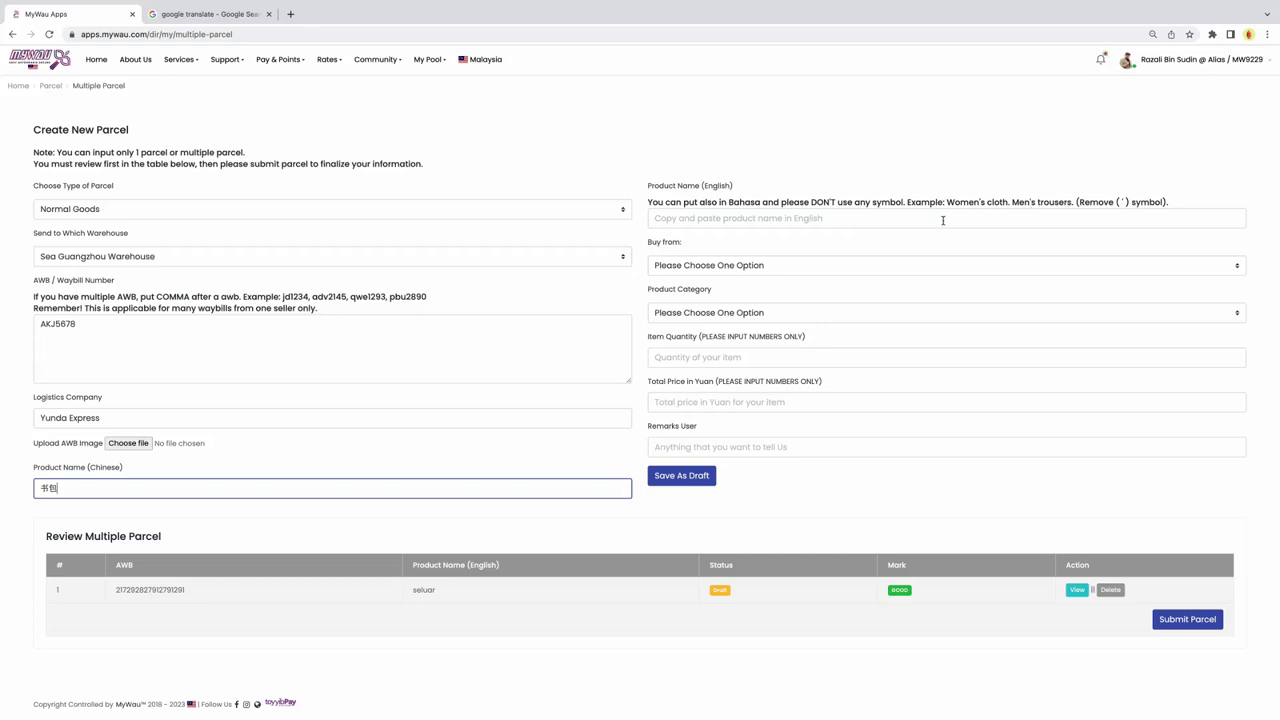
Enter "school bag" as the parcel's English product name.
left_click(724, 220)
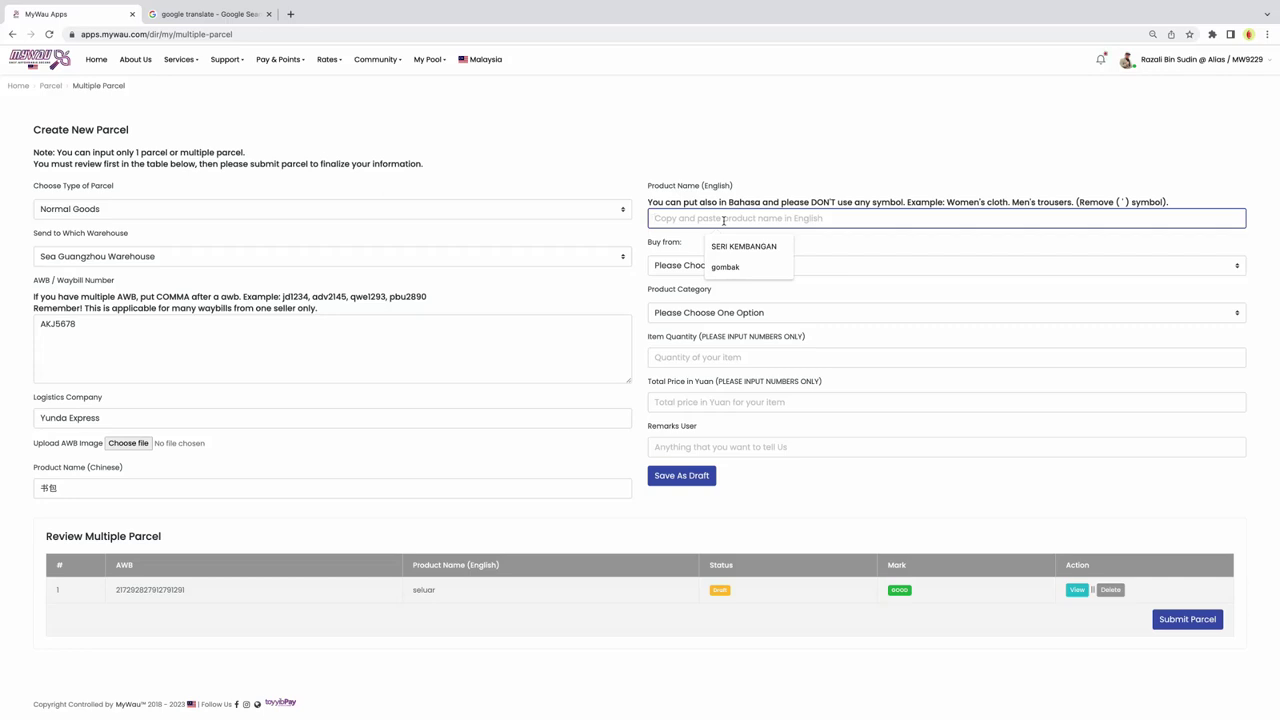
type("sc")
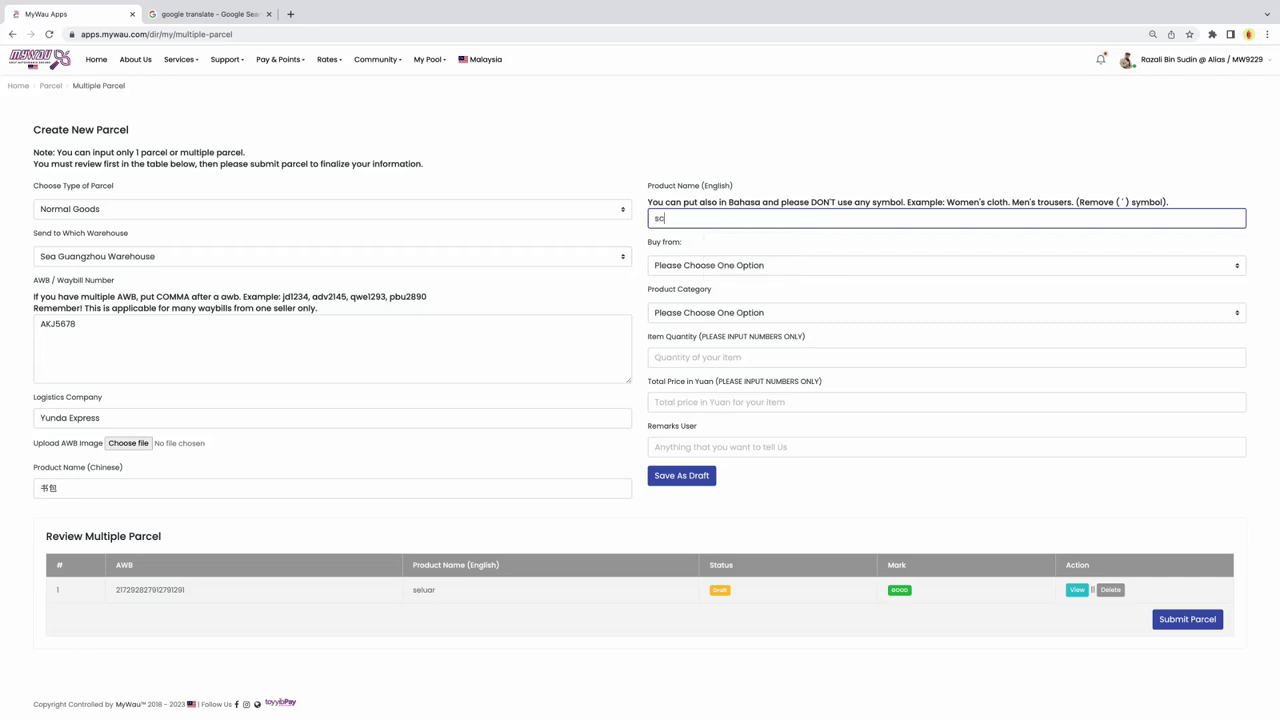
type("hool bag")
Set the purchase source to 1688 and the product category to Clothes & Apparel.
left_click(801, 266)
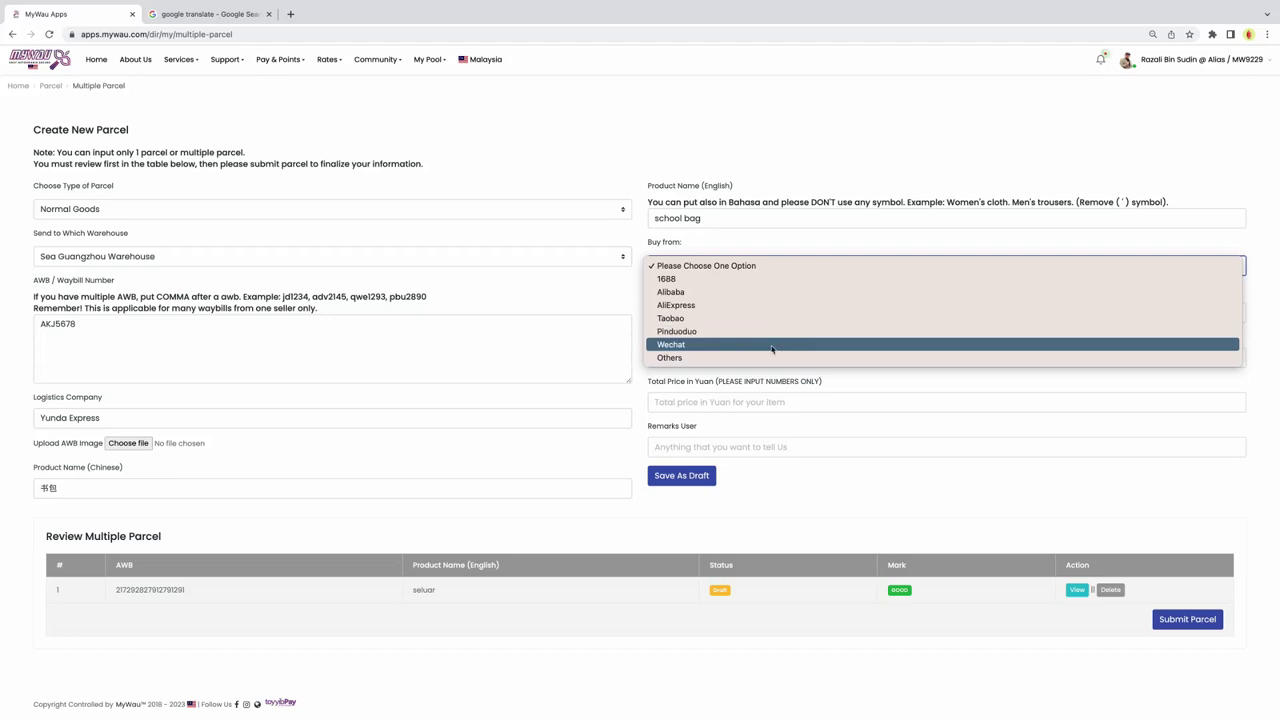
left_click(755, 279)
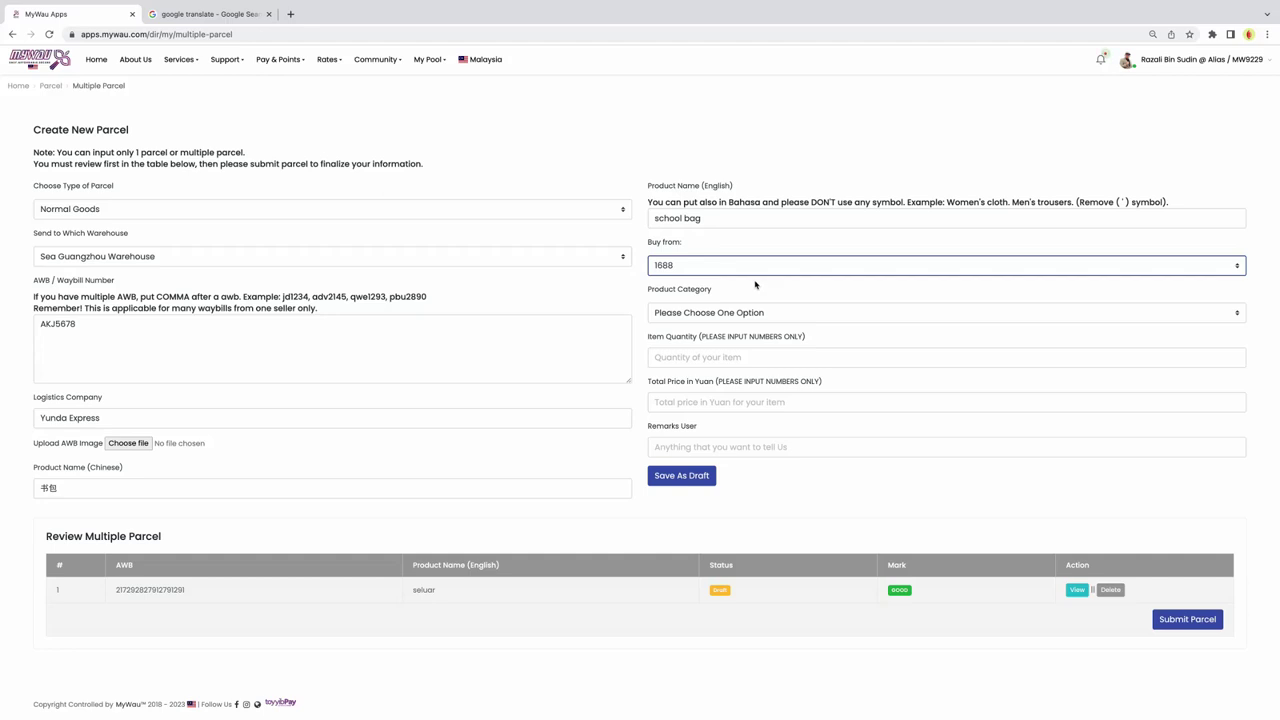
left_click(740, 312)
left_click(720, 357)
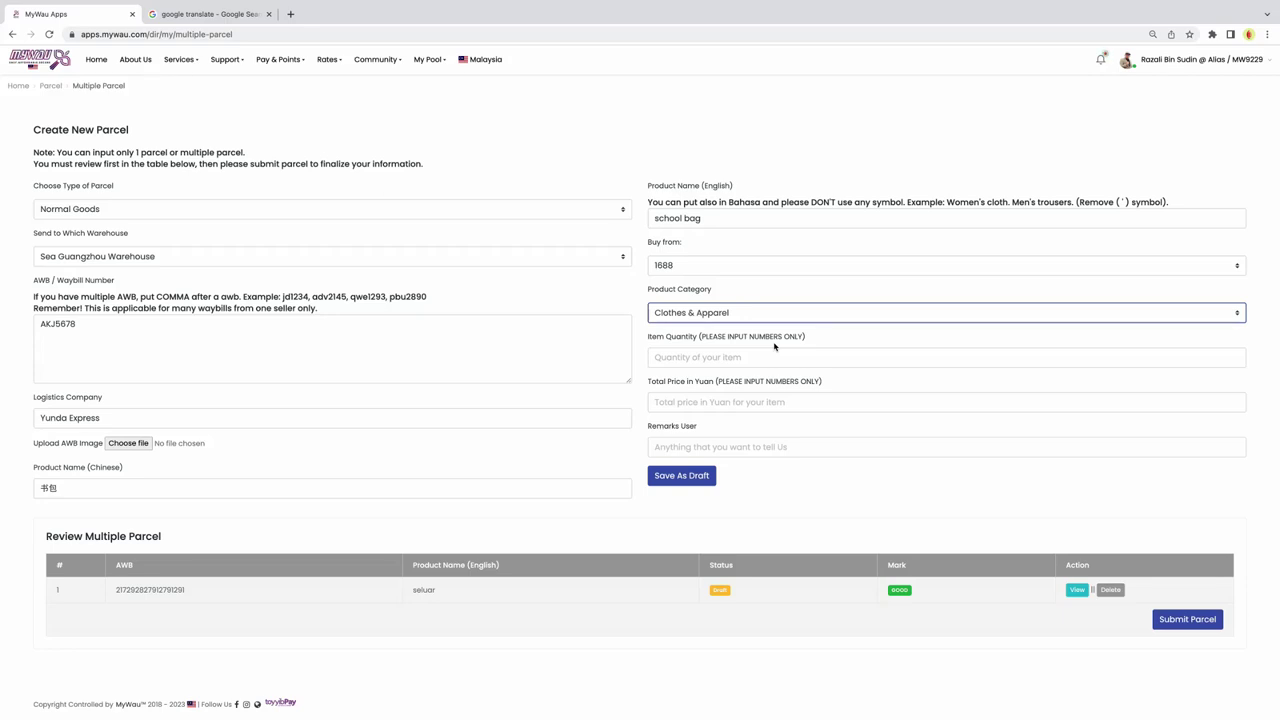
Set the item quantity to 2 and the total price to 60.50 yuan.
left_click(708, 357)
type("2")
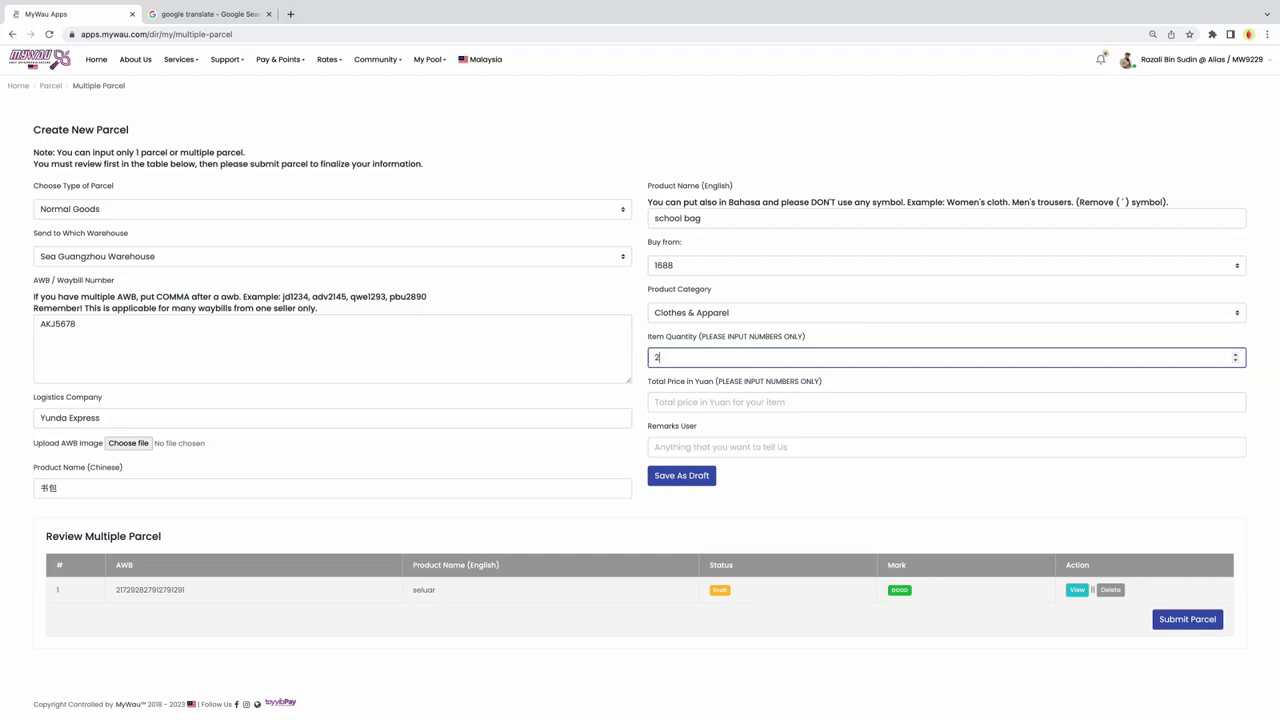
left_click(726, 404)
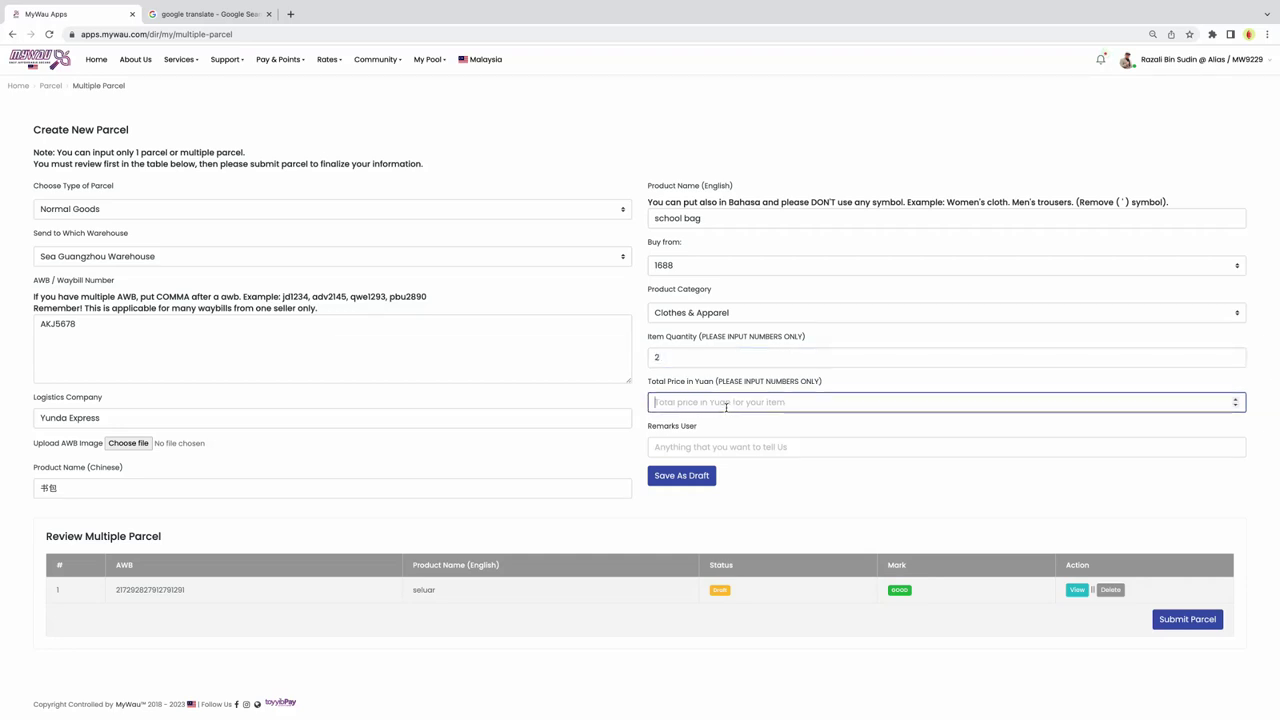
type("60.50")
Leave the user remarks empty and save the school bag parcel as a draft.
left_click(676, 447)
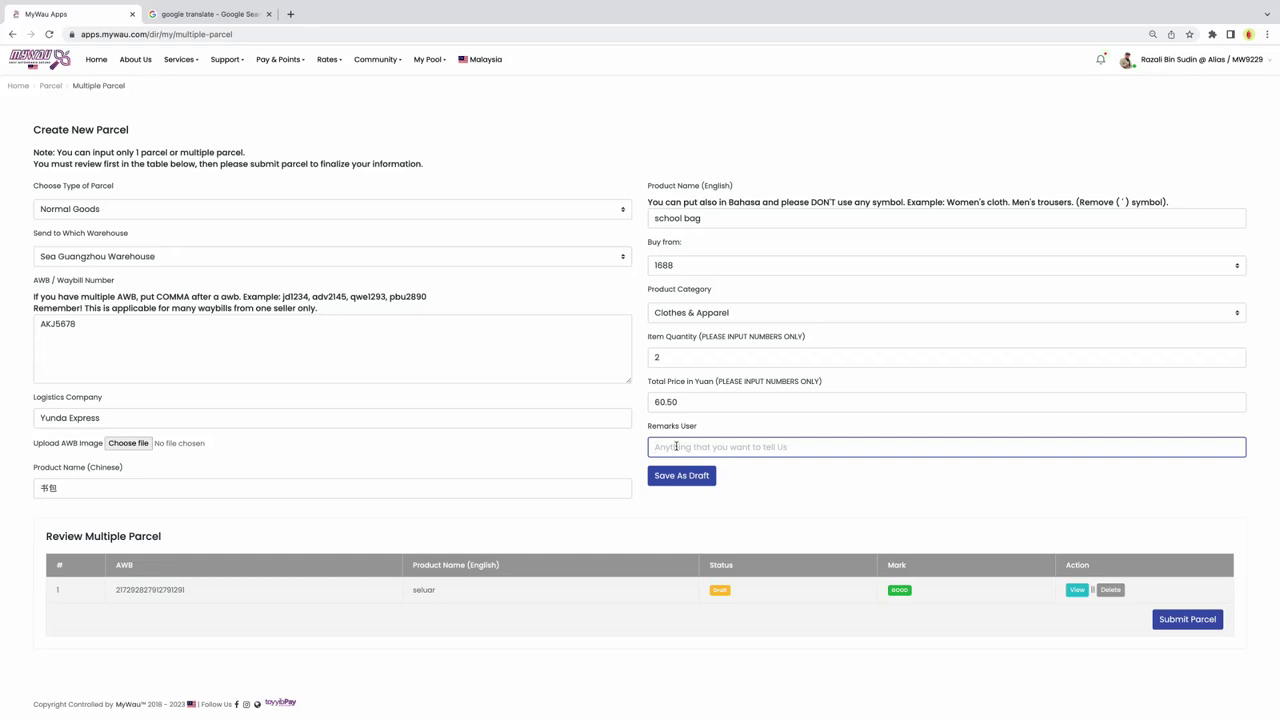
left_click(687, 482)
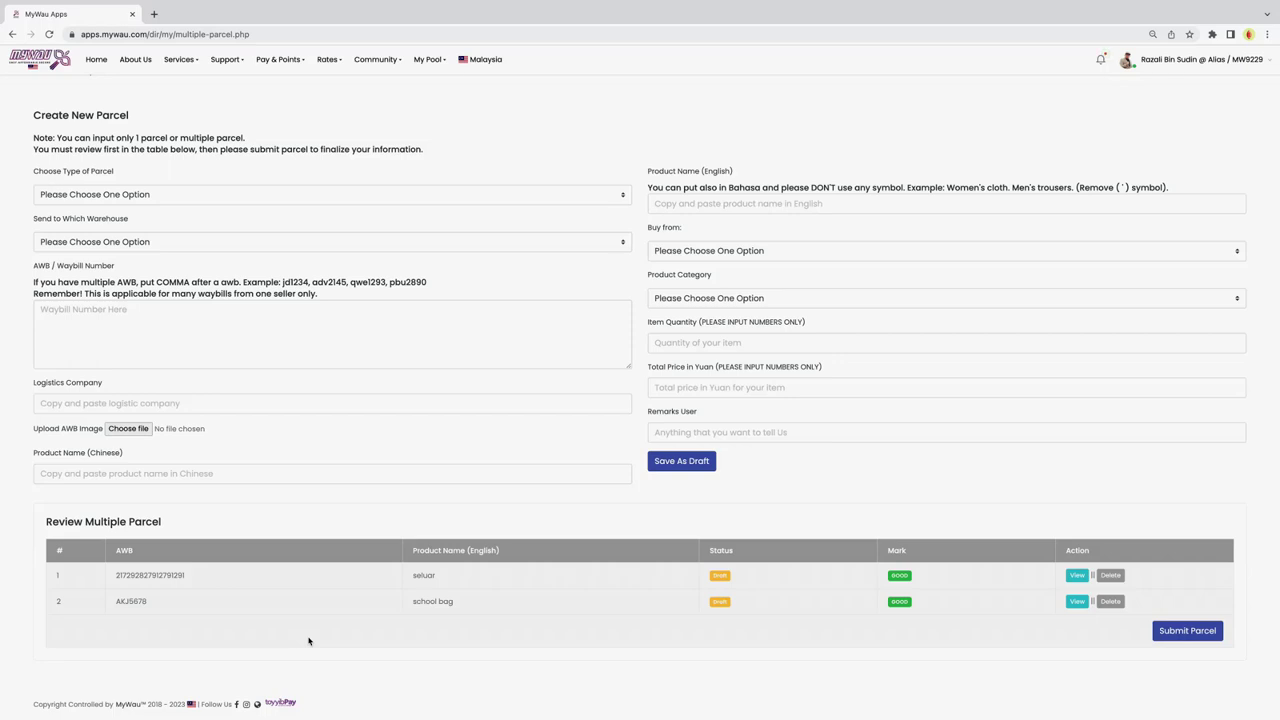
scroll(308, 641, "up", 1)
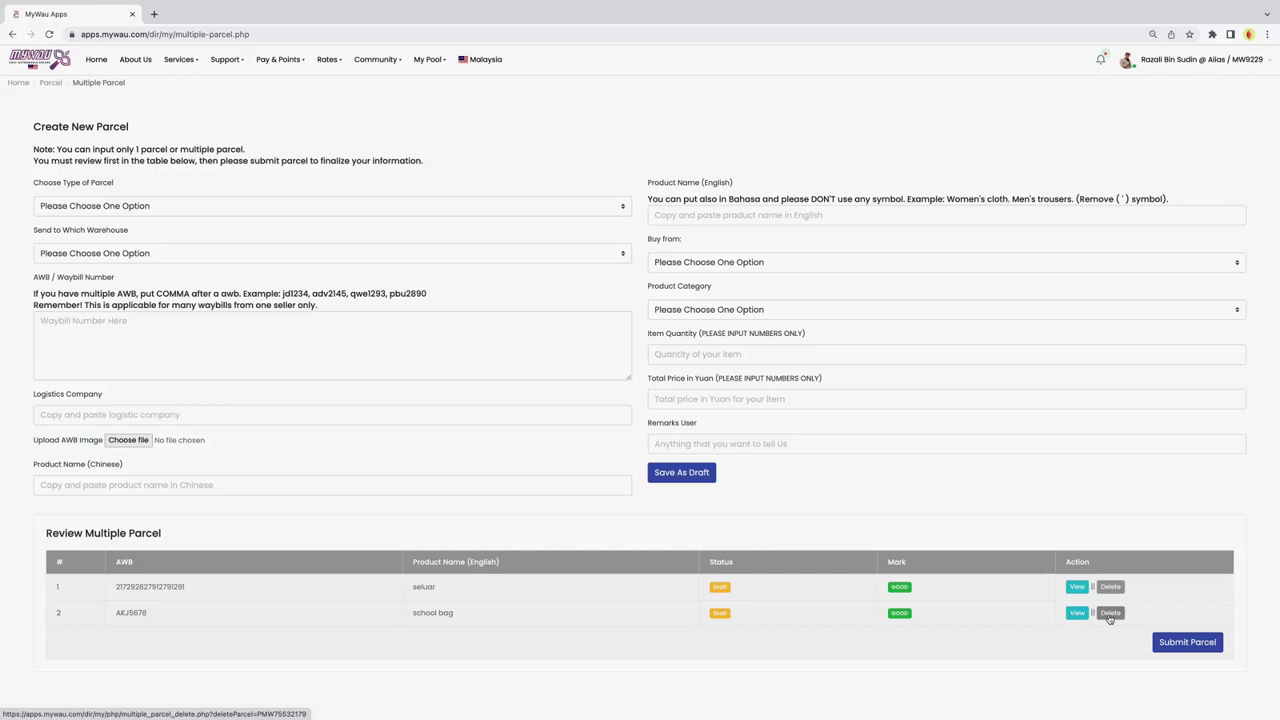
left_click(1109, 613)
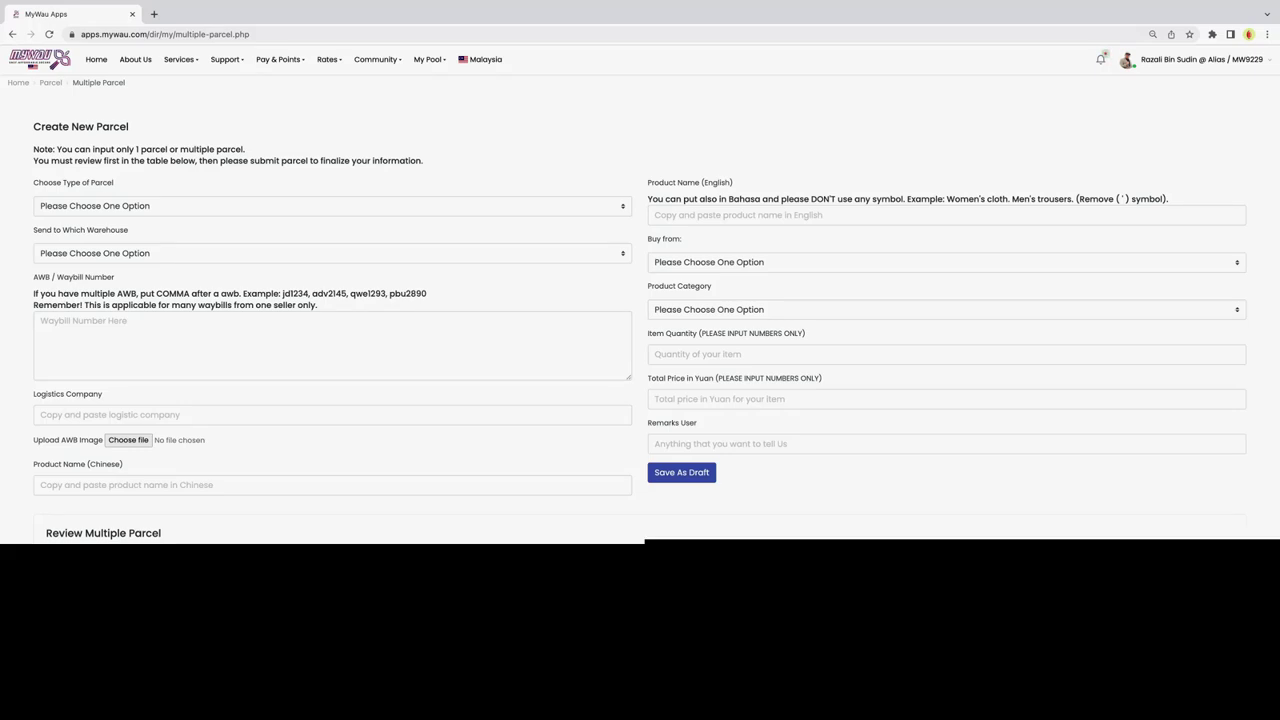
left_click(1109, 614)
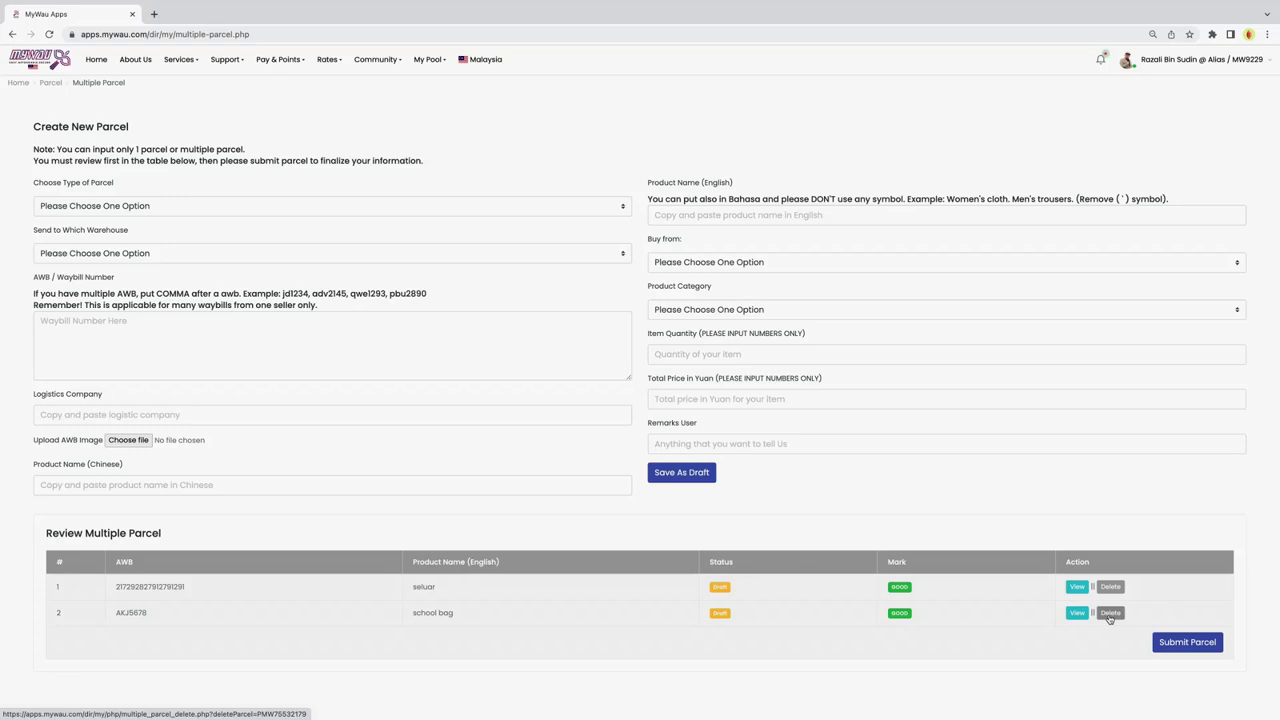
Submit the draft parcels in the Review Multiple Parcel table.
left_click(1187, 647)
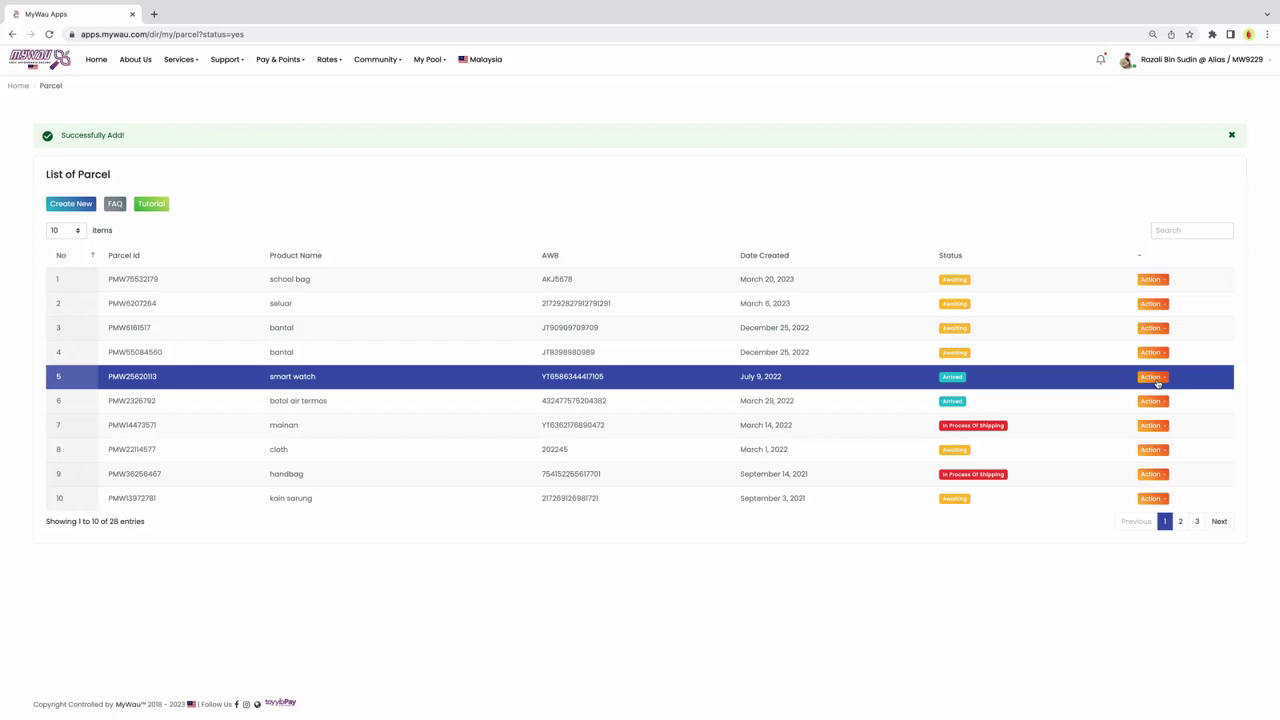
View the details of the arrived smart watch parcel in the parcel list.
left_click(1152, 377)
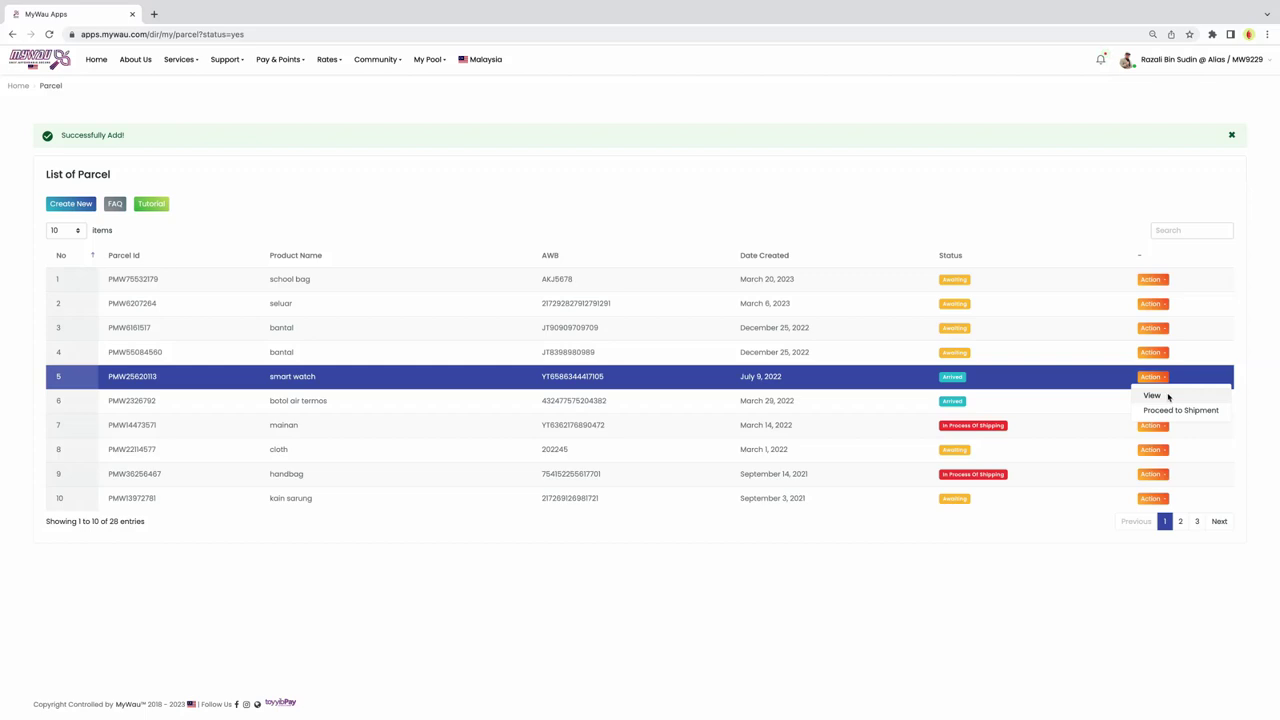
left_click(1152, 395)
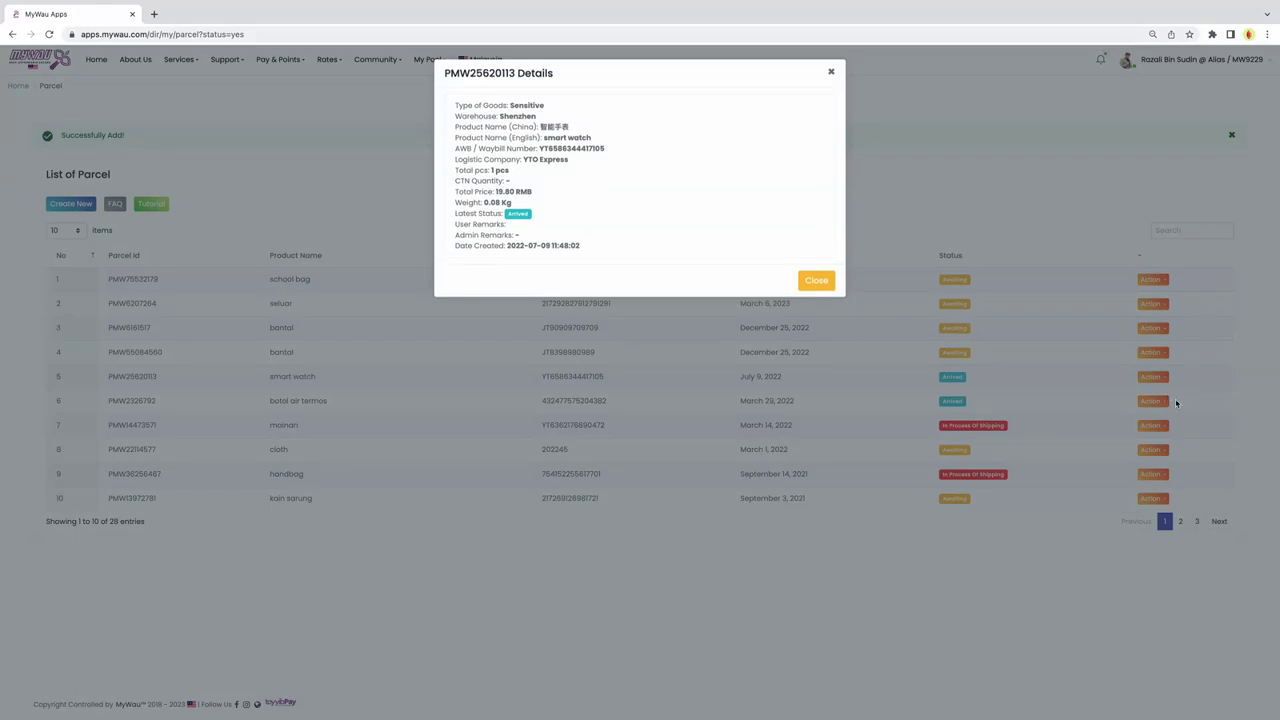